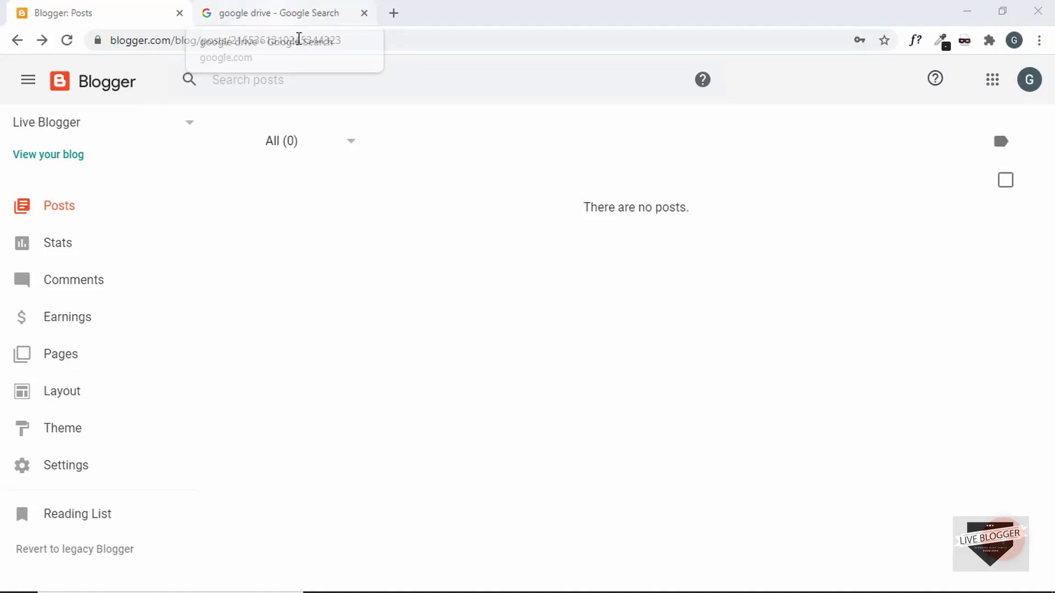
Open Google Drive from the search results, check My Drive for the PDF, and return to Blogger
left_click(288, 11)
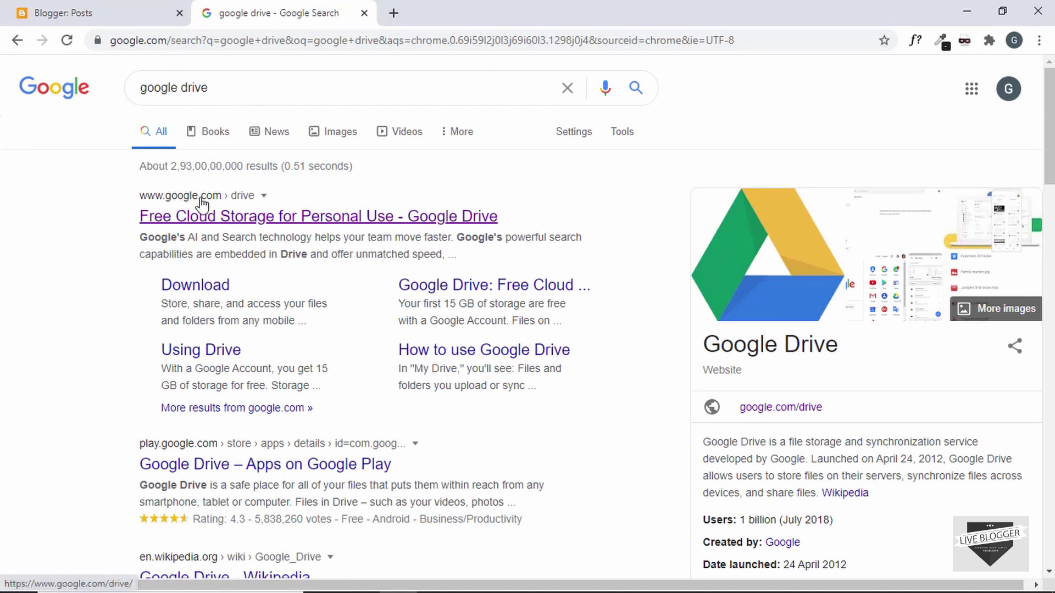
left_click(277, 223)
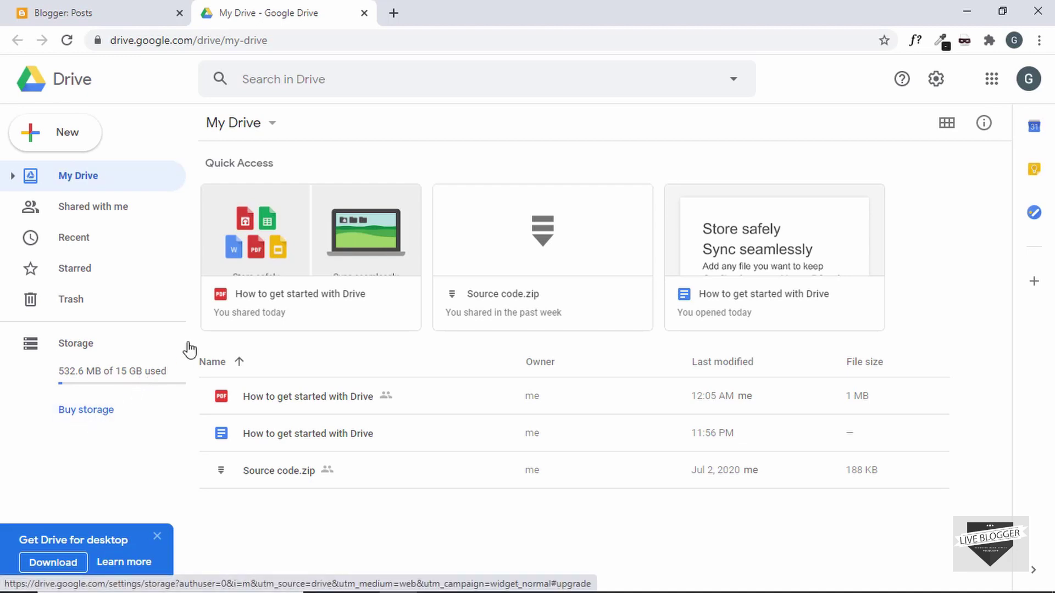
left_click(71, 143)
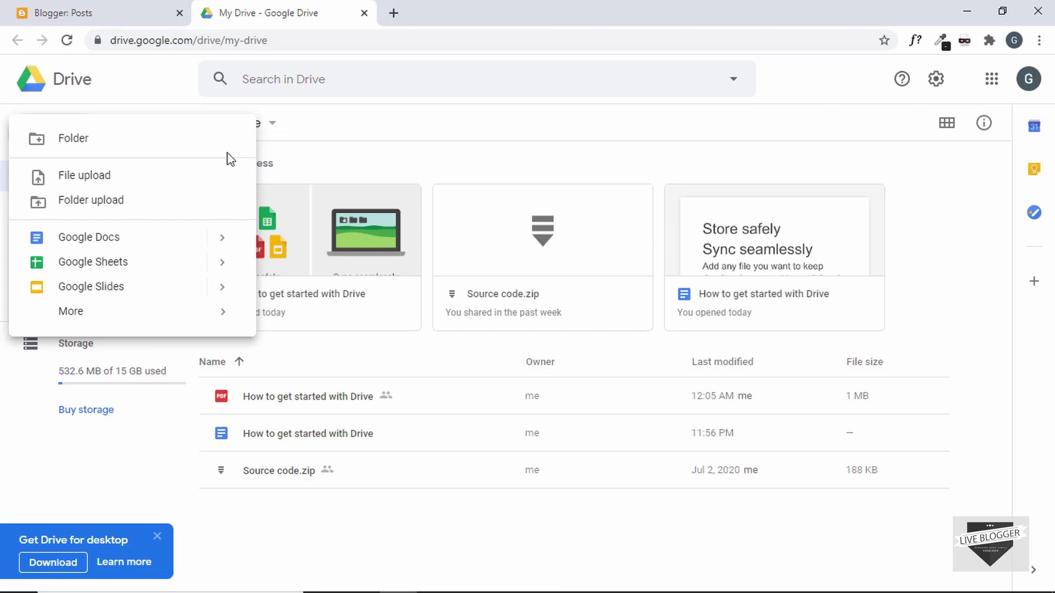
left_click(428, 130)
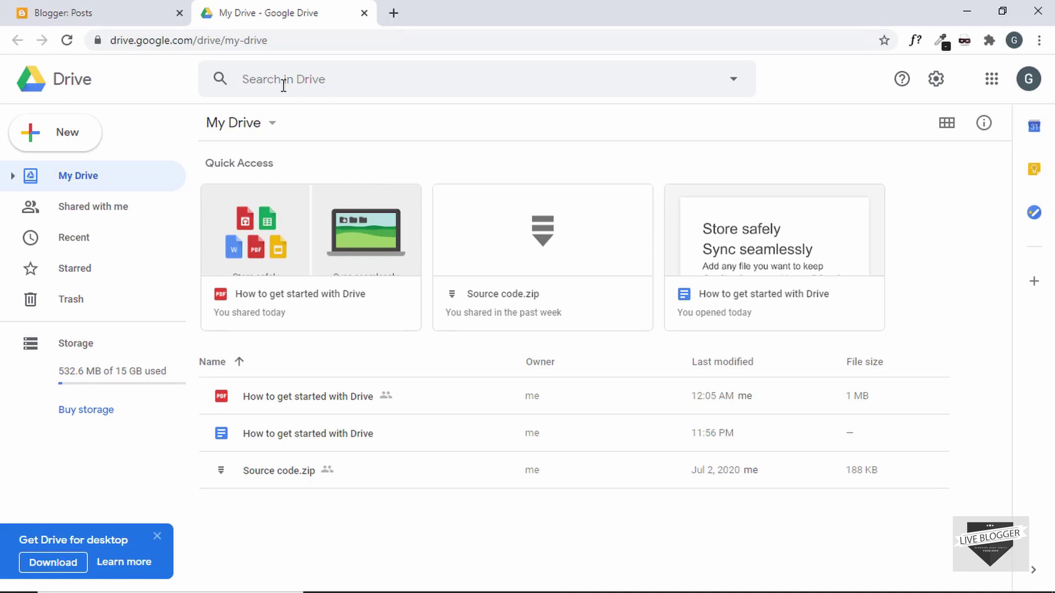
left_click(38, 7)
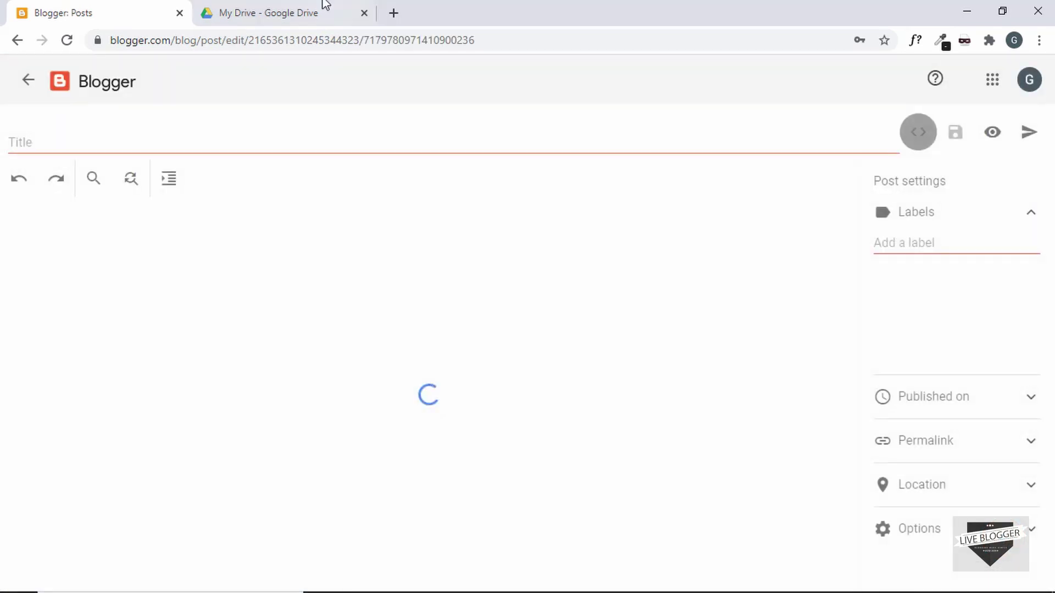
Title the post 'How To Get Started With Drive' and write 'Read the following instruction manual:' in Compose view
left_click(153, 144)
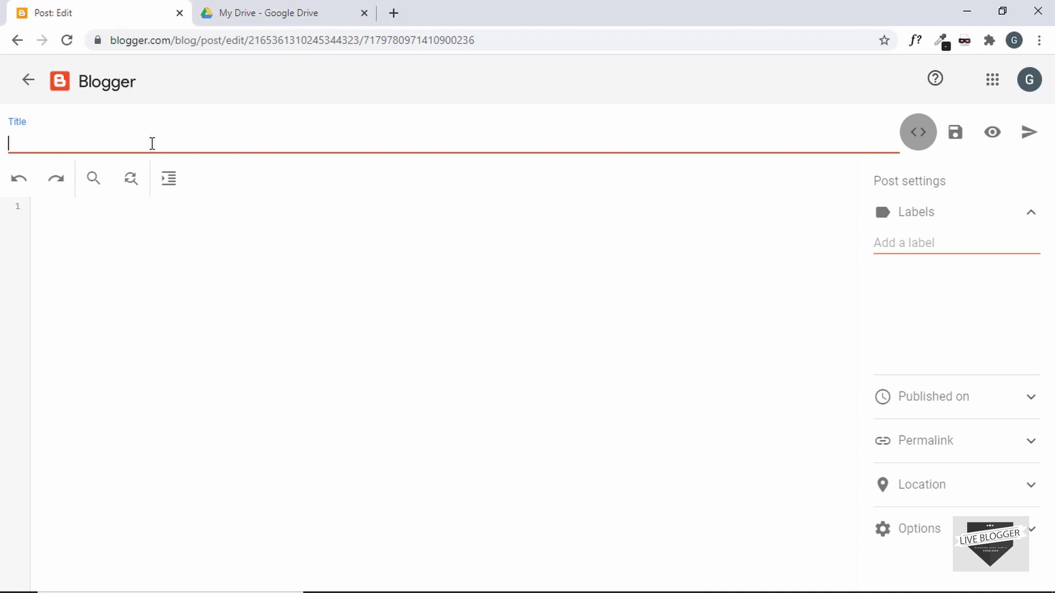
type("How To")
type(" Get Started W")
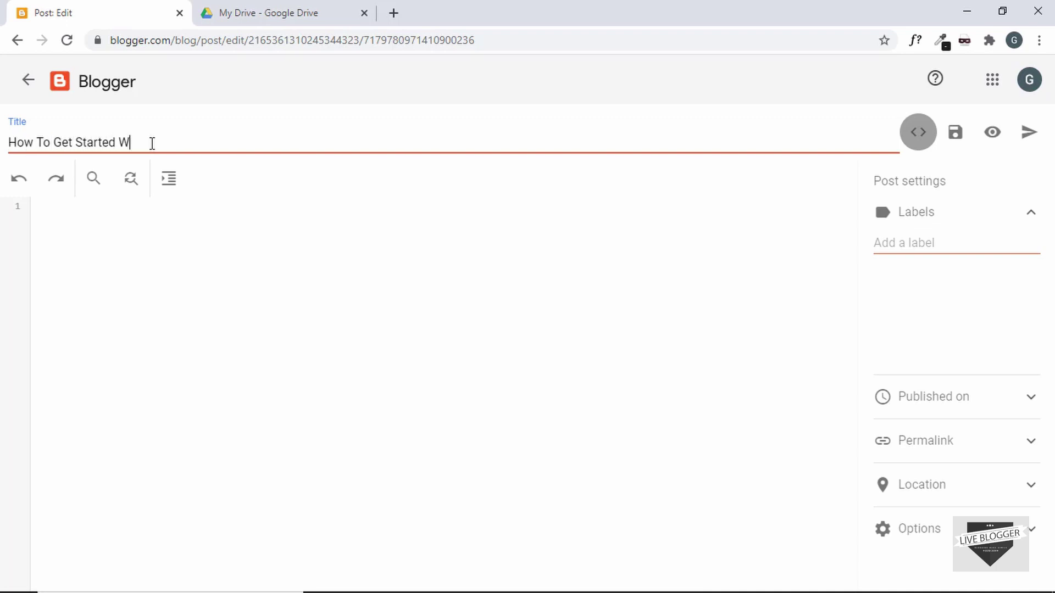
type("ith Drive")
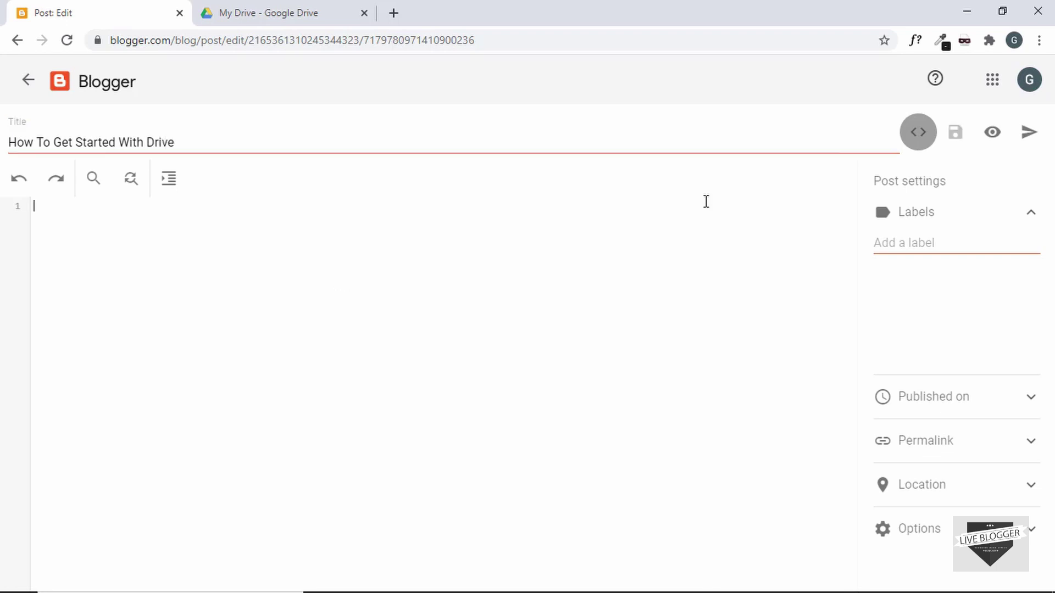
left_click(934, 134)
left_click(246, 271)
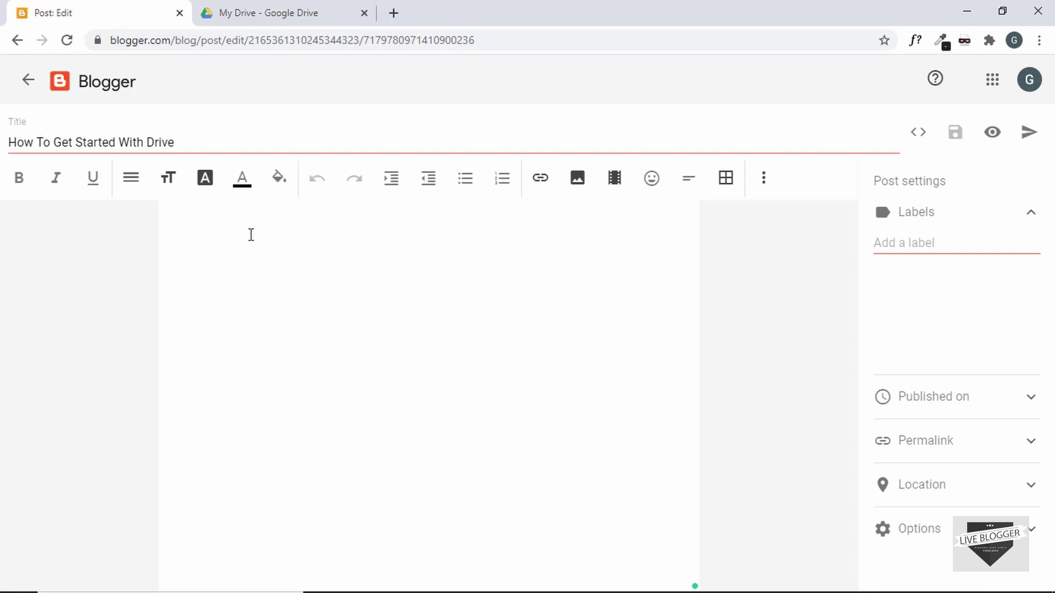
type("R")
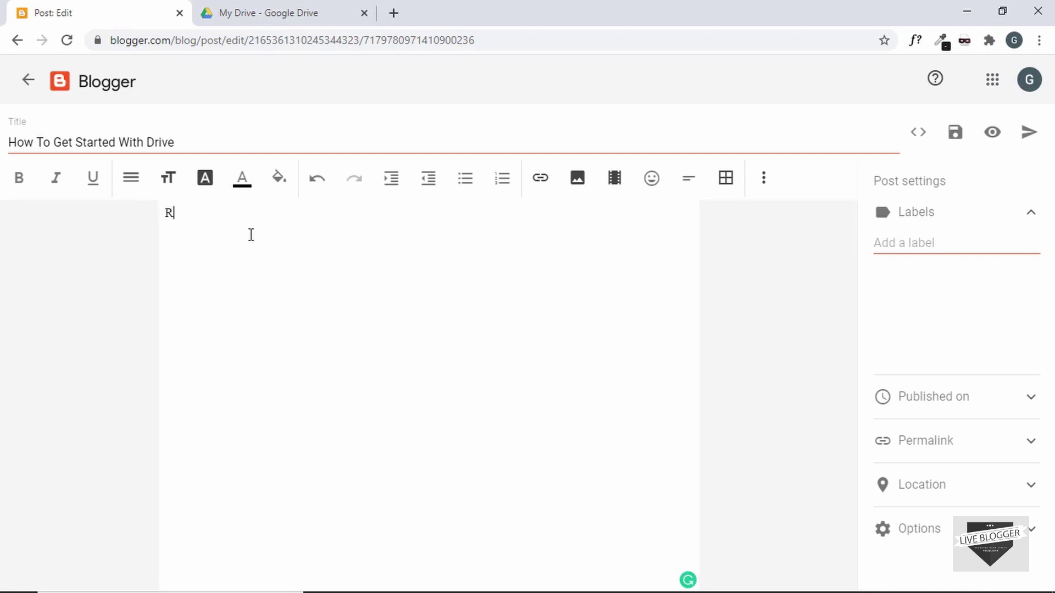
type("ead the fol")
type("lowing instruction manual:")
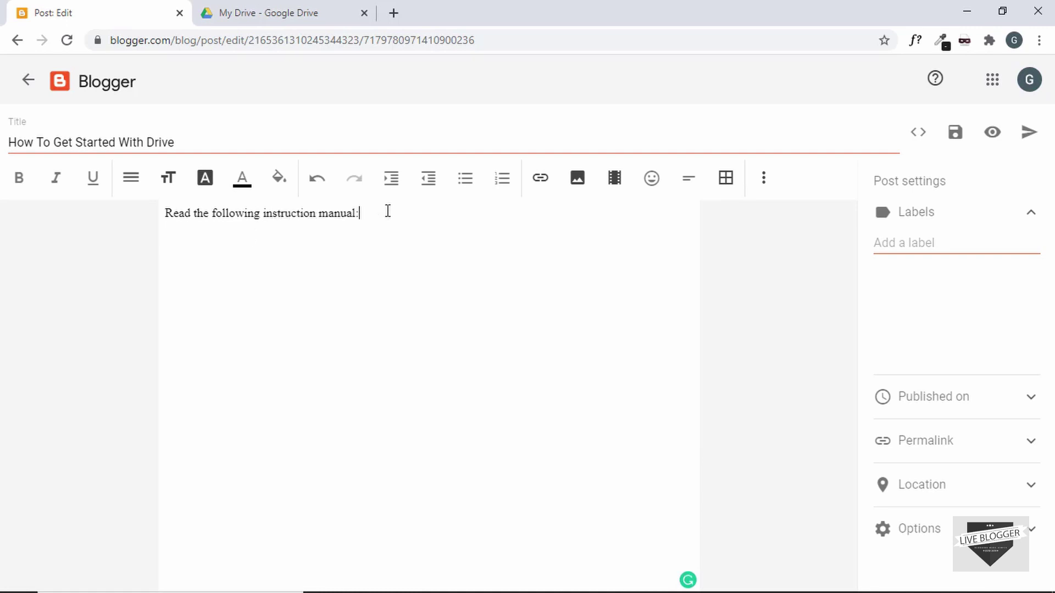
Make that line a centre-aligned Heading (H2)
mouse_move(386, 210)
left_mouse_down()
mouse_move(158, 225)
mouse_move(127, 205)
left_mouse_up()
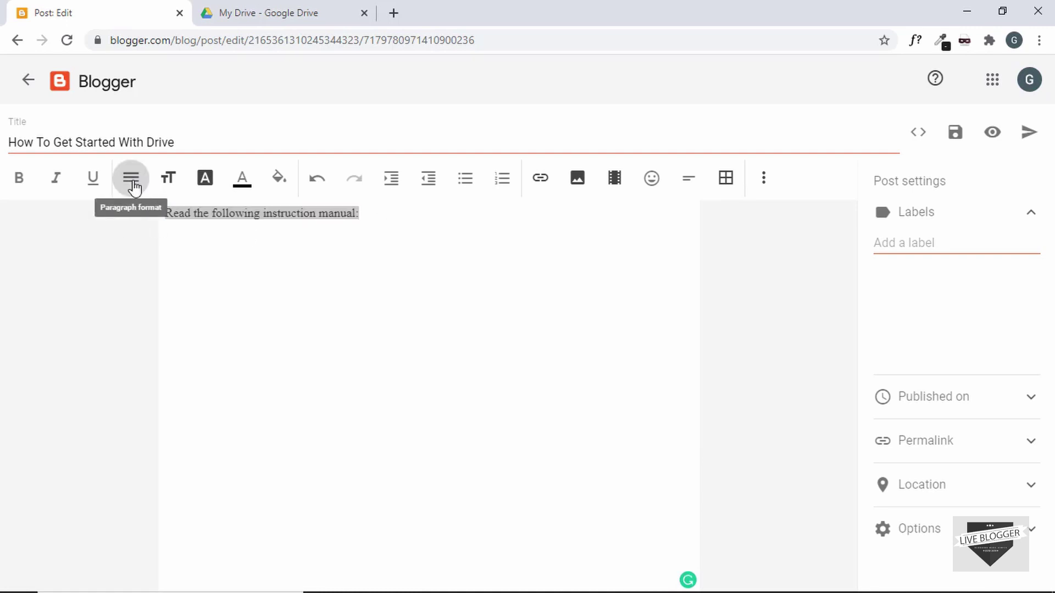
left_click(131, 180)
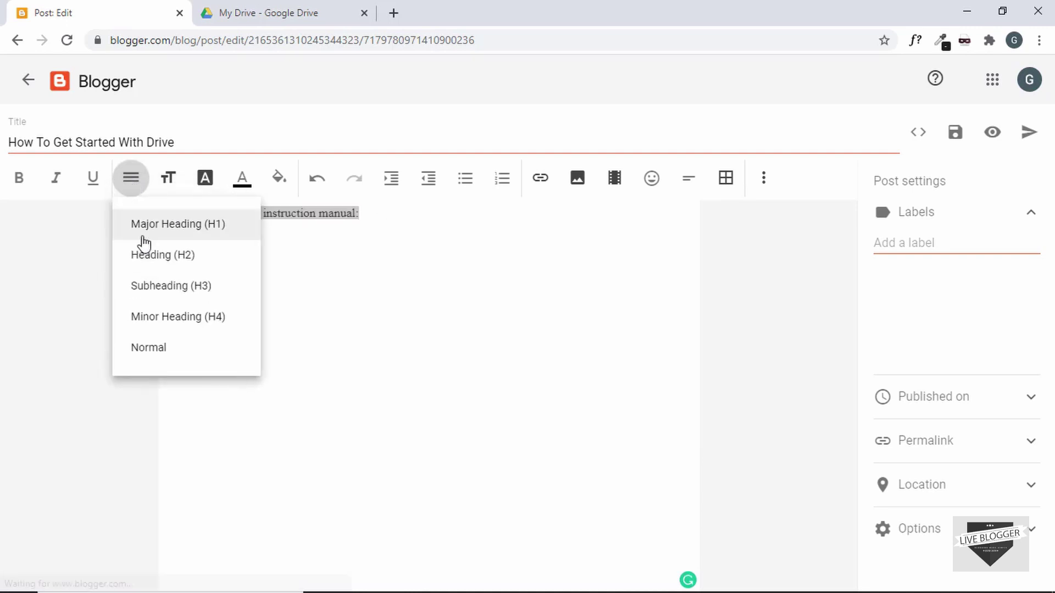
left_click(182, 256)
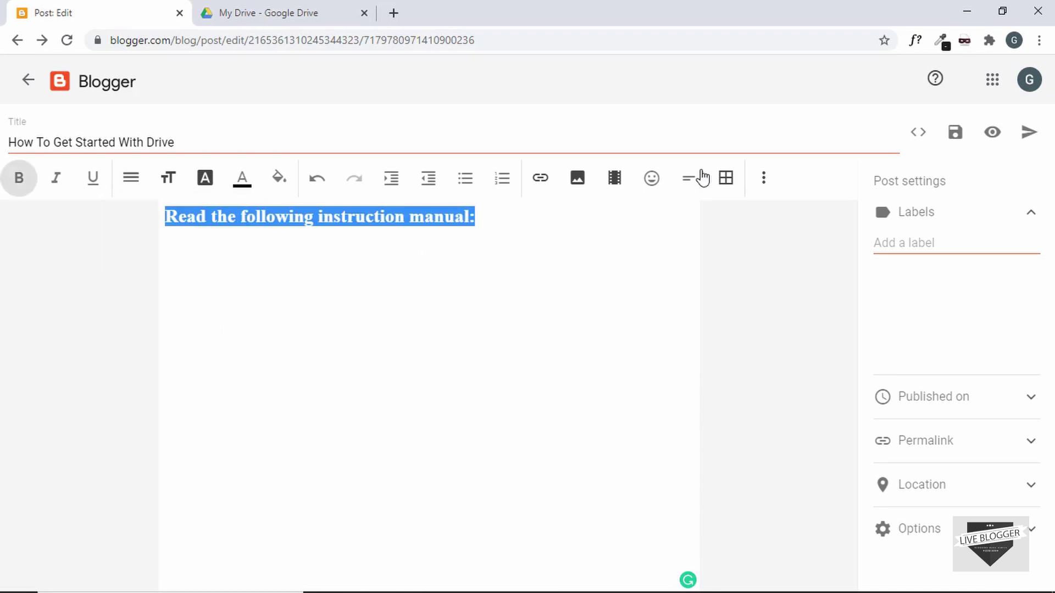
left_click(763, 177)
mouse_move(694, 339)
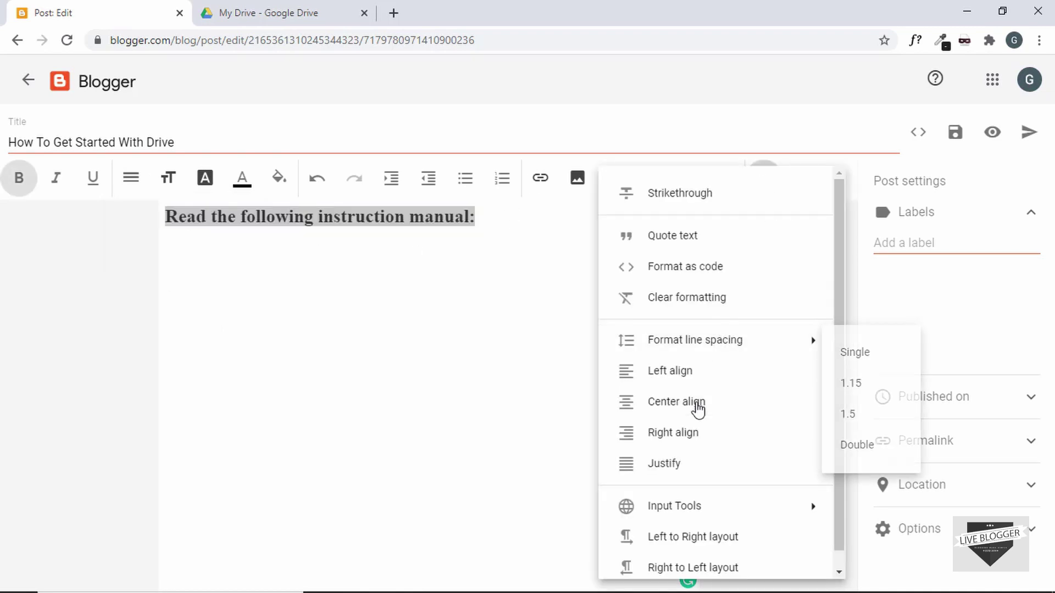
left_click(713, 405)
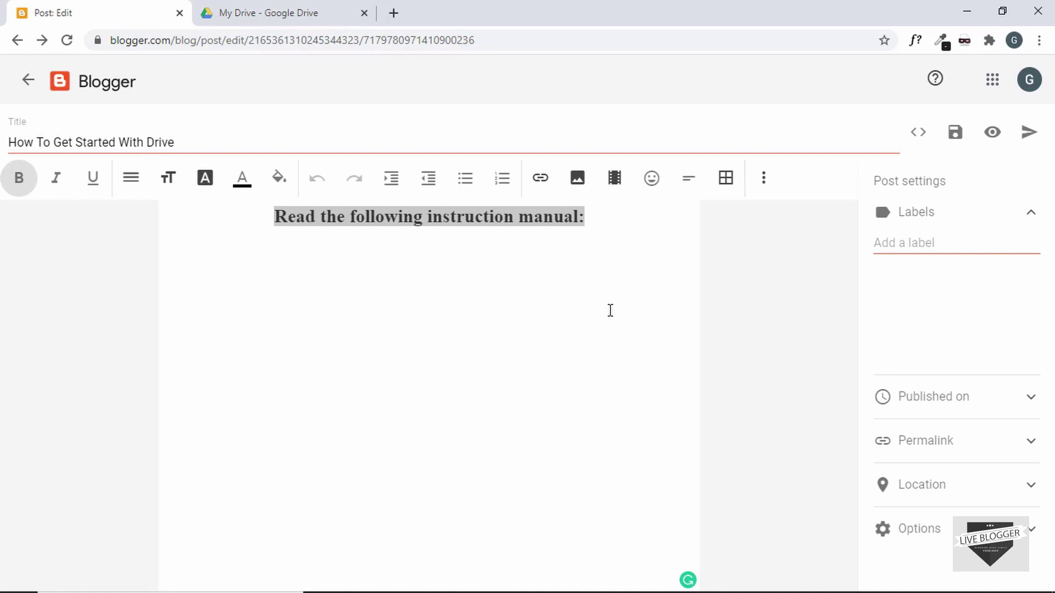
left_click(631, 252)
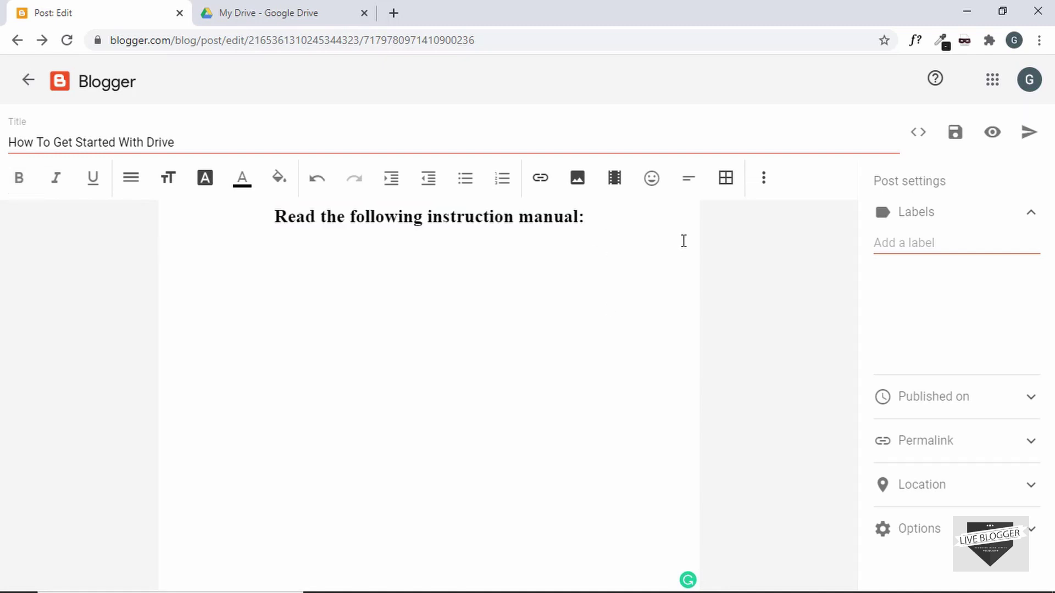
In HTML view, replace the empty div with an iframe: empty src, width 100%, height 600px
left_click(919, 133)
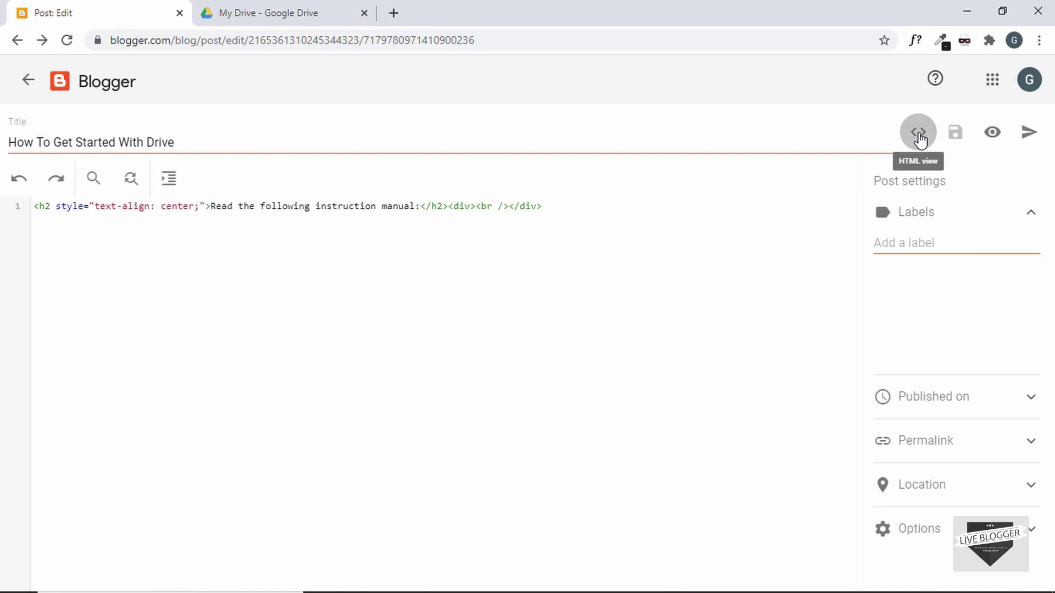
left_click_drag(452, 209, 582, 222)
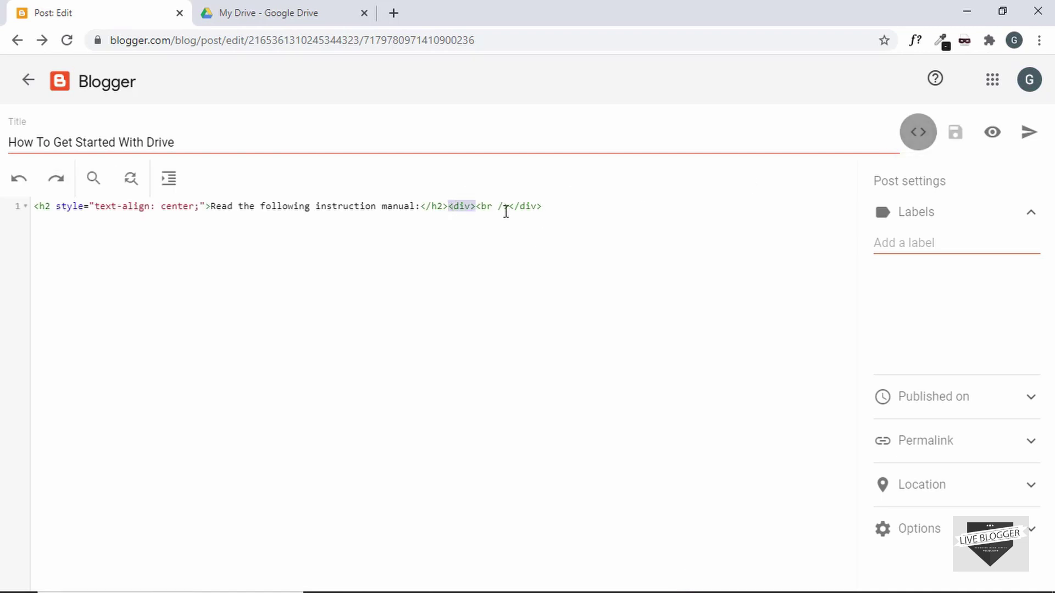
key("Return")
left_click(337, 246)
type("<")
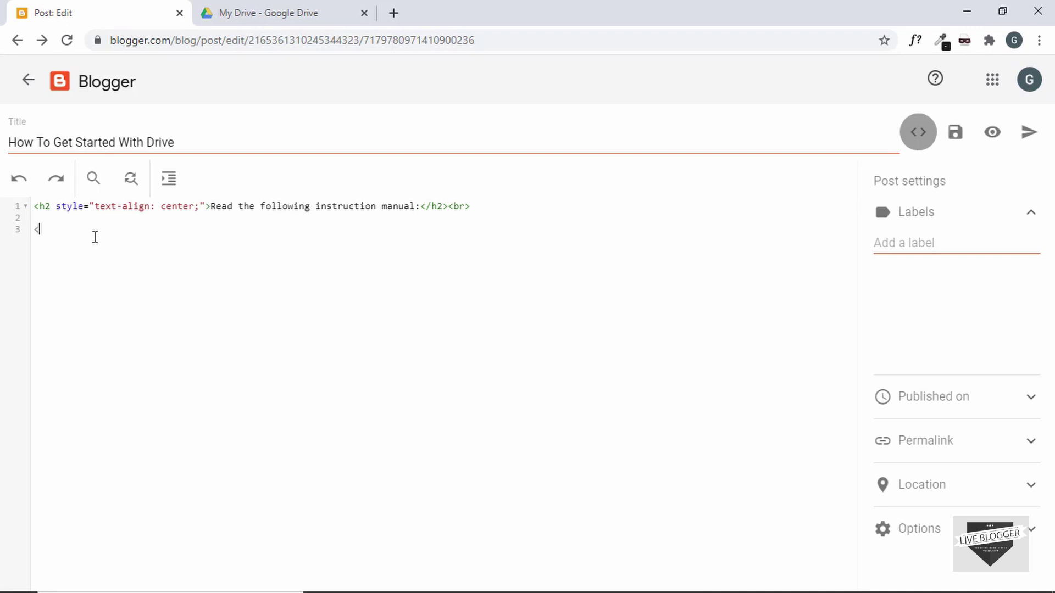
type("iframe")
type(" src=\"")
left_click(103, 229)
type("width=\"")
type("100%'")
type("height=")
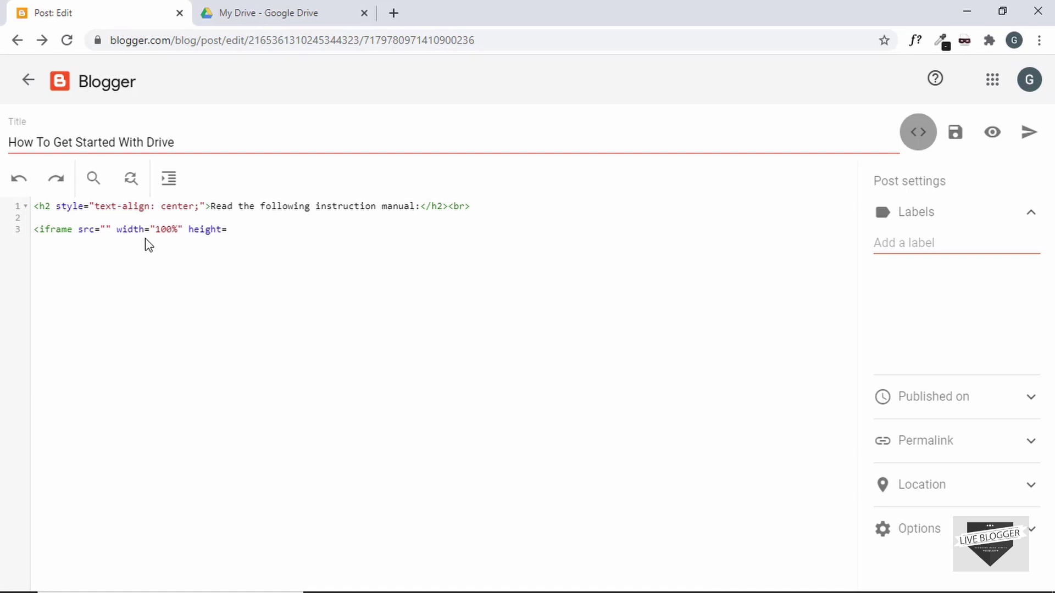
type("6")
type("px\" >")
Share the 'How to get started with Drive' PDF with anyone with the link and copy its link
left_click(272, 8)
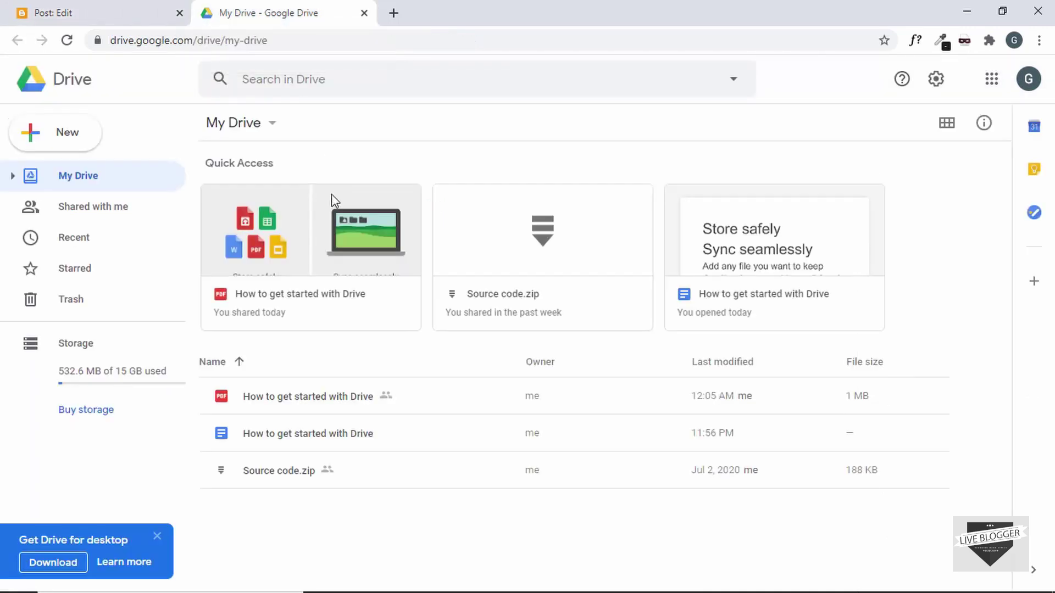
right_click(298, 233)
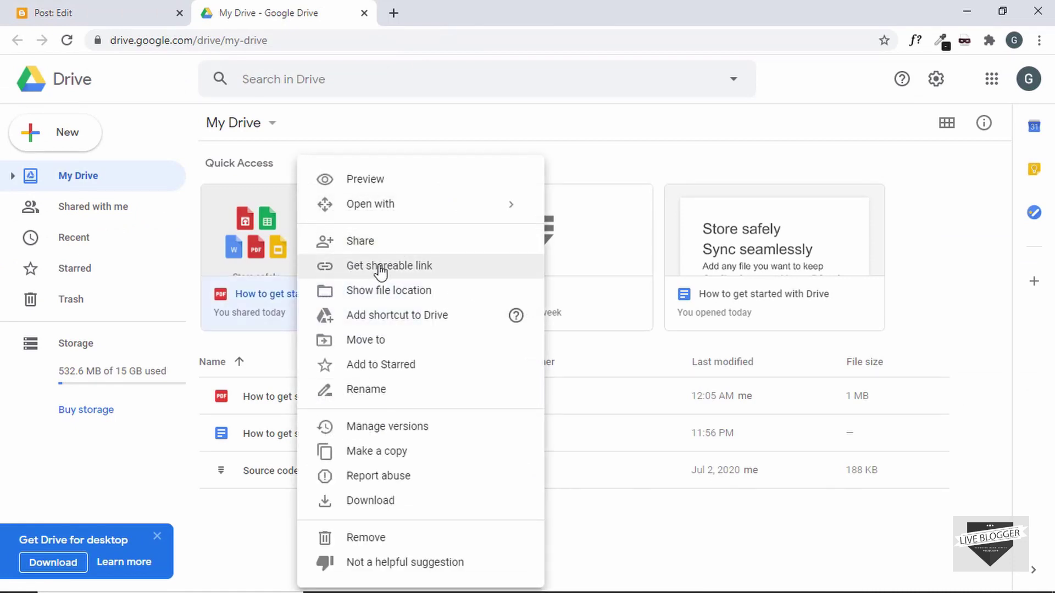
left_click(407, 268)
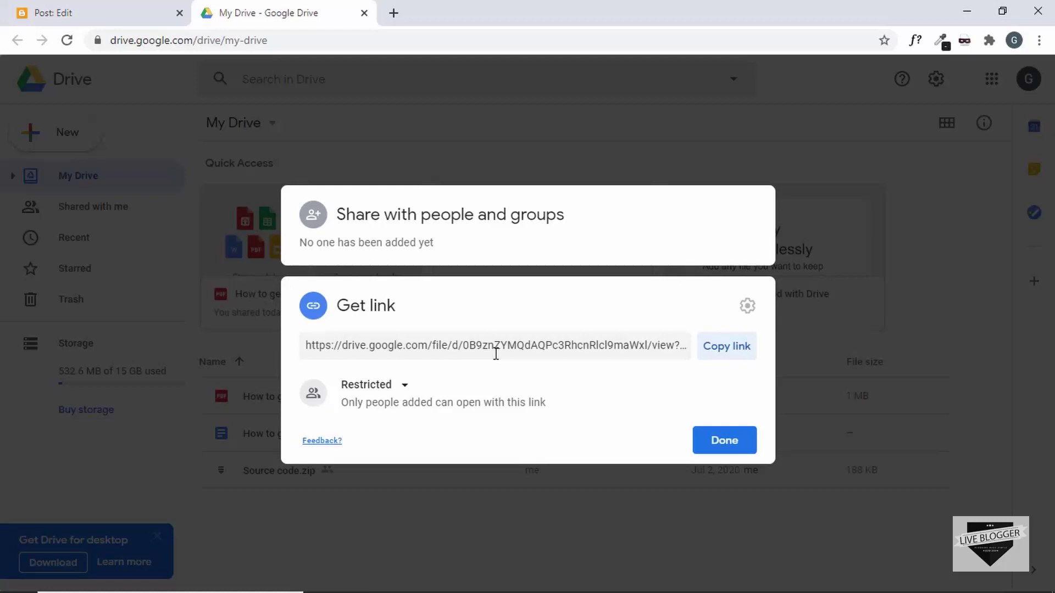
left_click(406, 388)
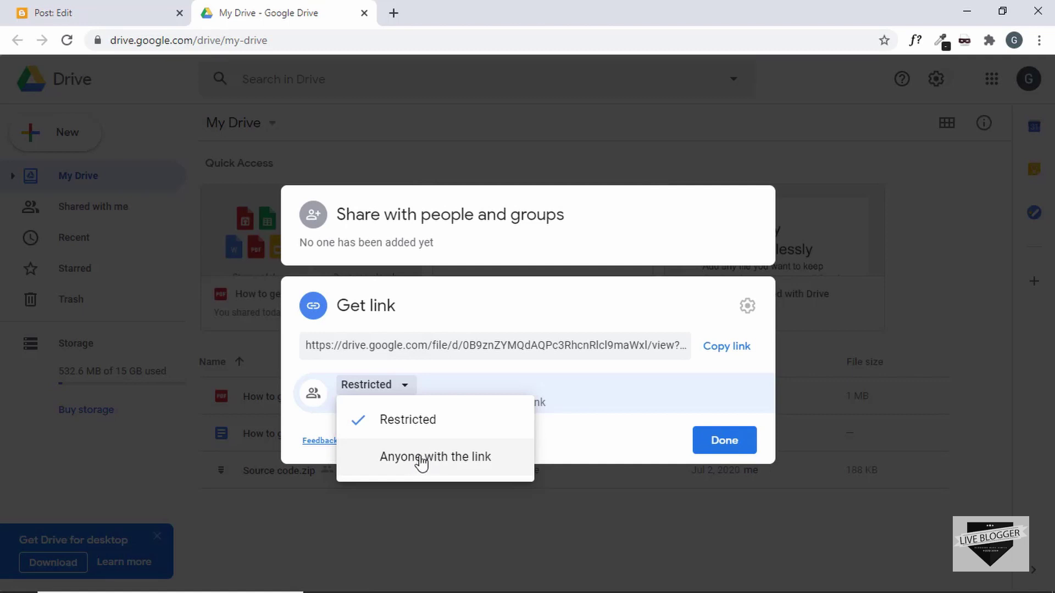
left_click(421, 460)
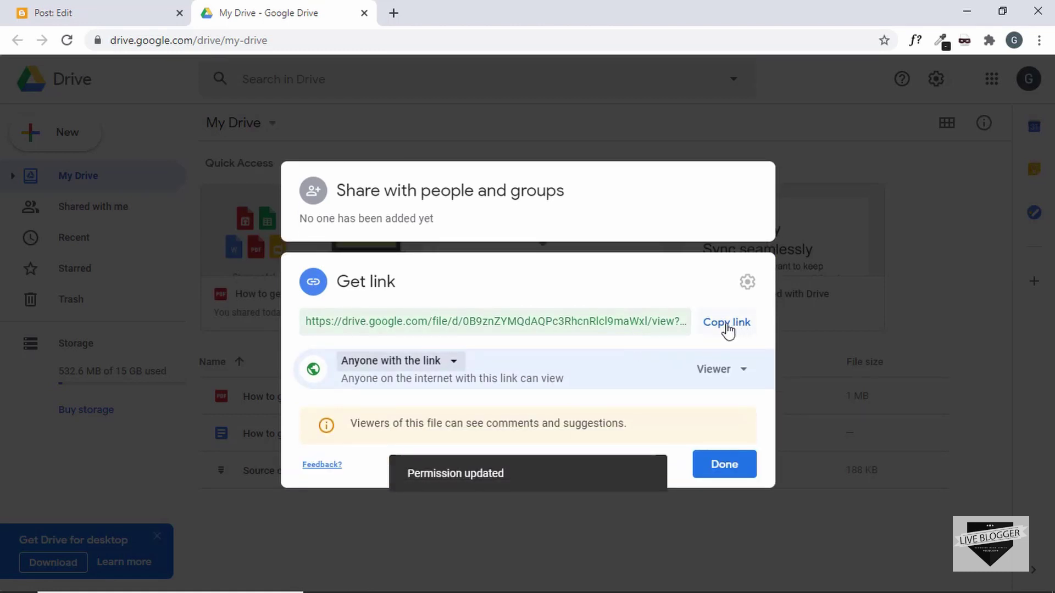
left_click(741, 327)
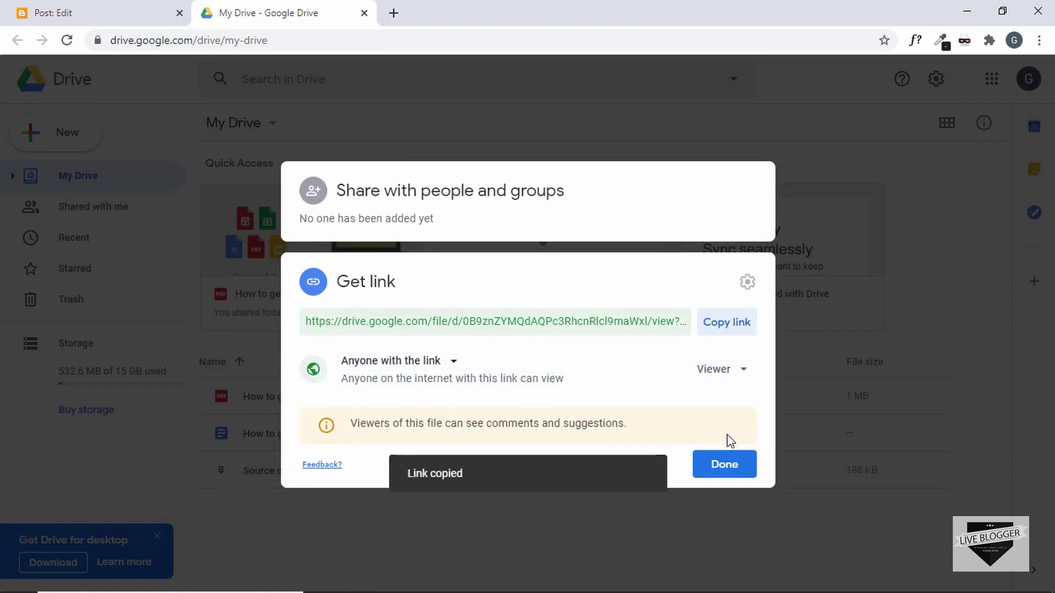
left_click(726, 464)
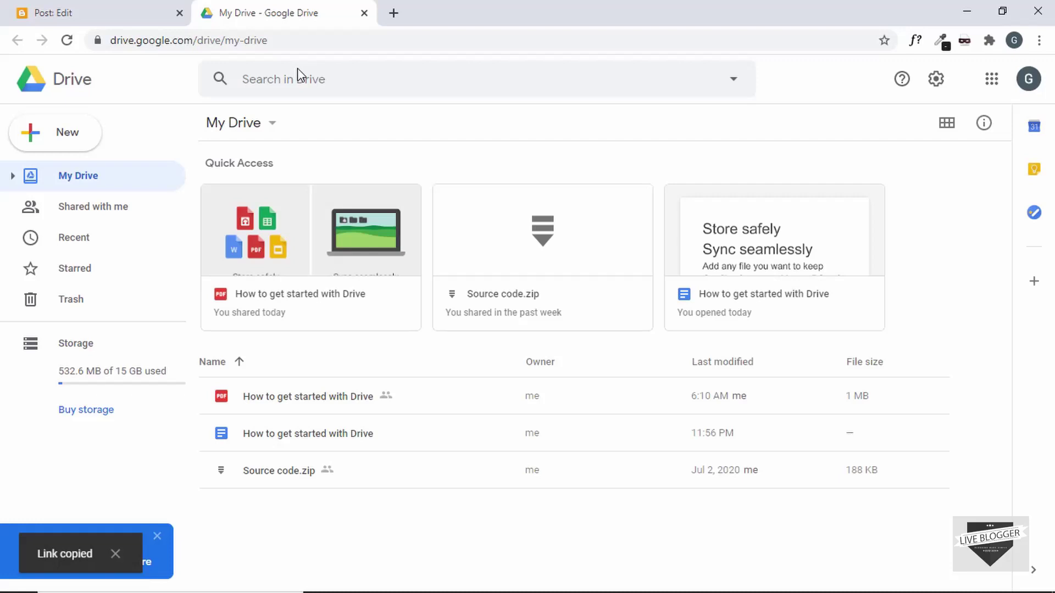
Paste the Drive link into the iframe src and change 'view' in it to 'preview'
left_click(100, 7)
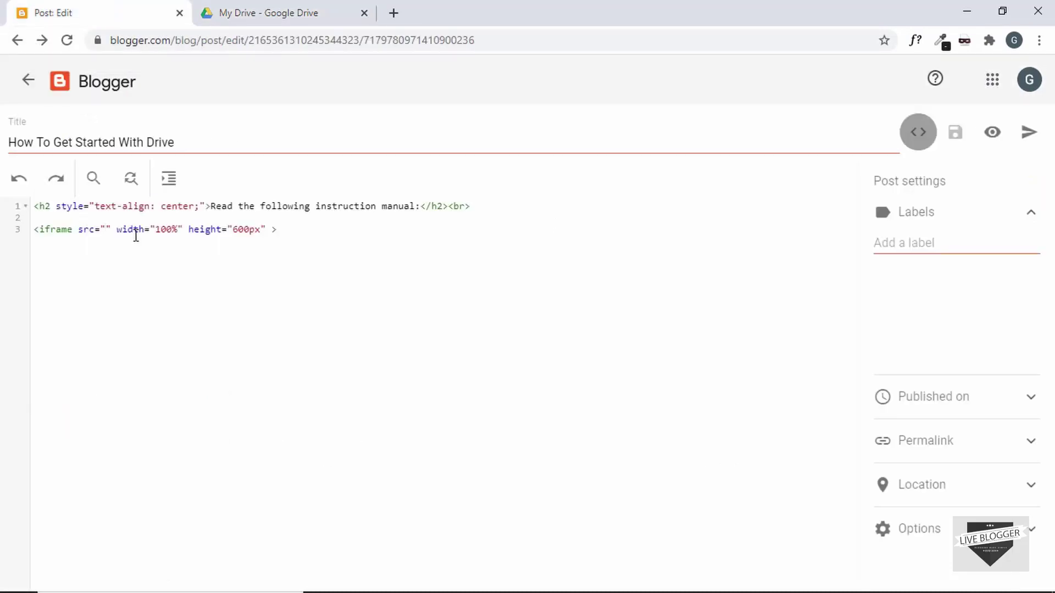
key("ctrl+v")
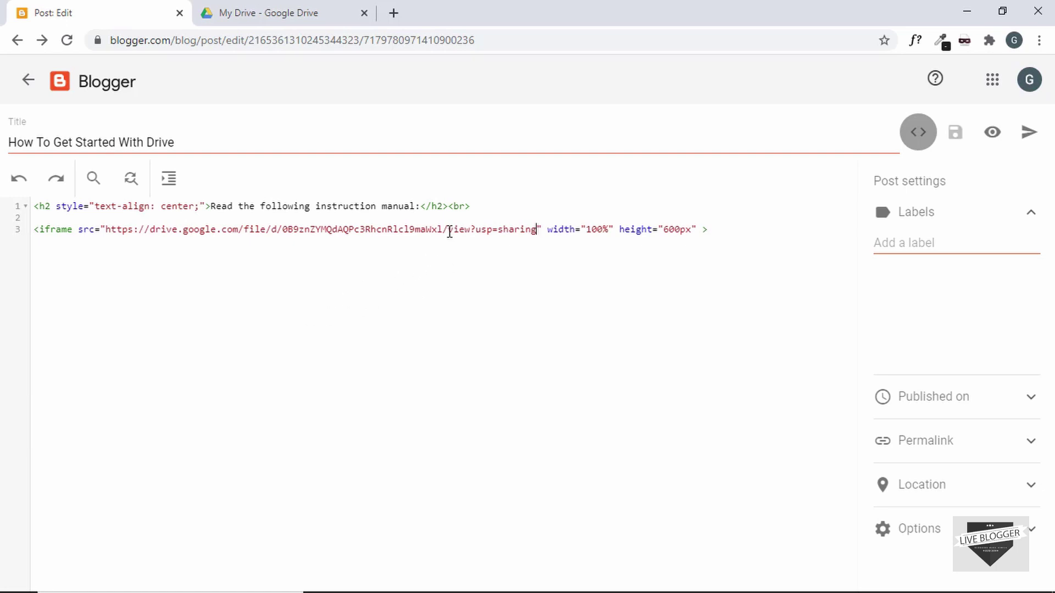
left_click(468, 230)
double_click(456, 229)
left_click(454, 252)
double_click(456, 227)
type("prev")
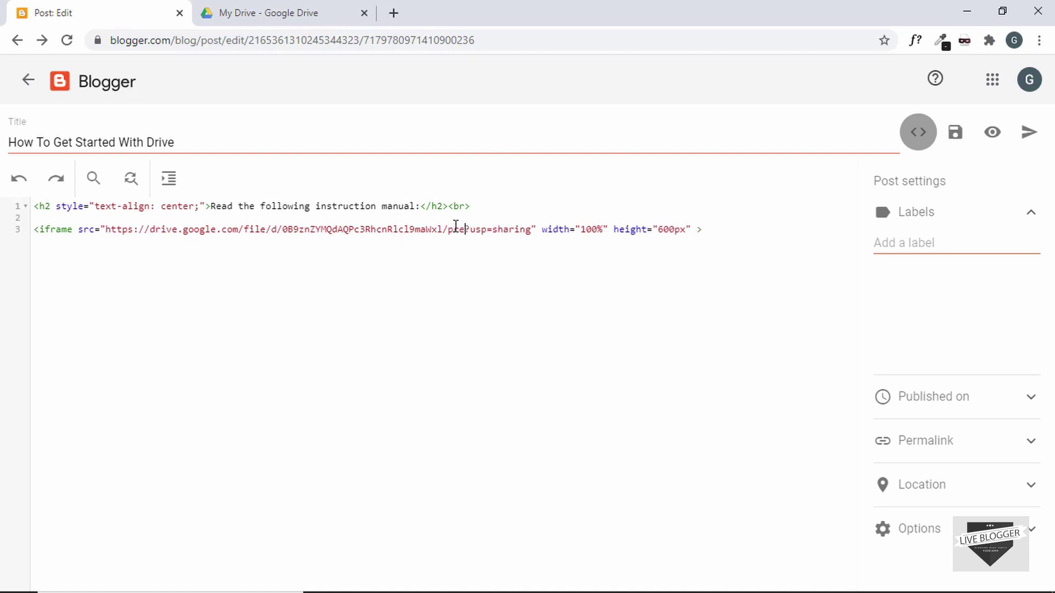
type("iew")
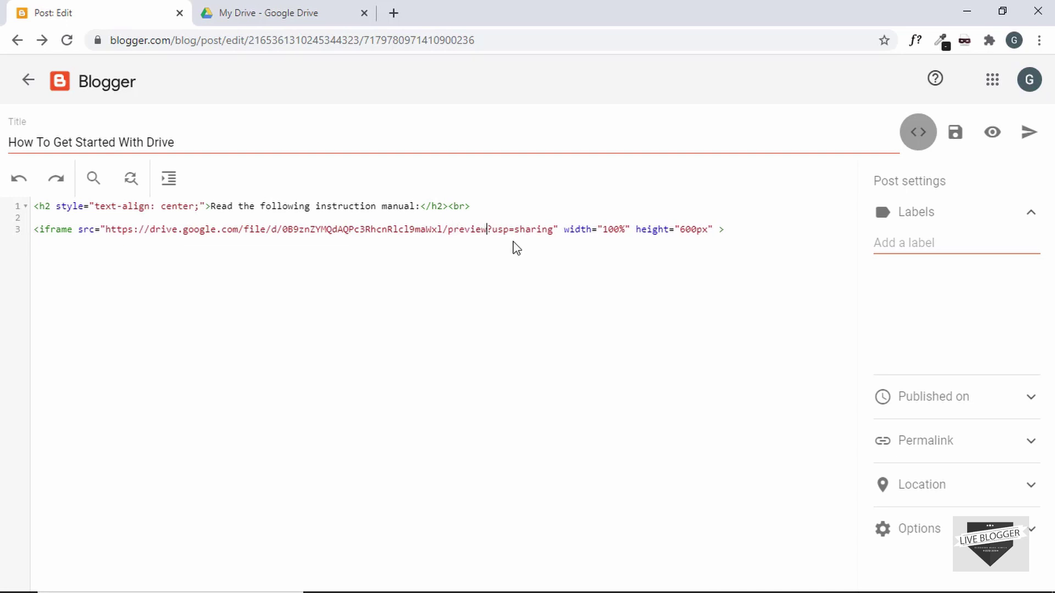
left_click(733, 229)
Publish the post, confirm, and open it on the live blog
left_click(1029, 140)
left_click(605, 367)
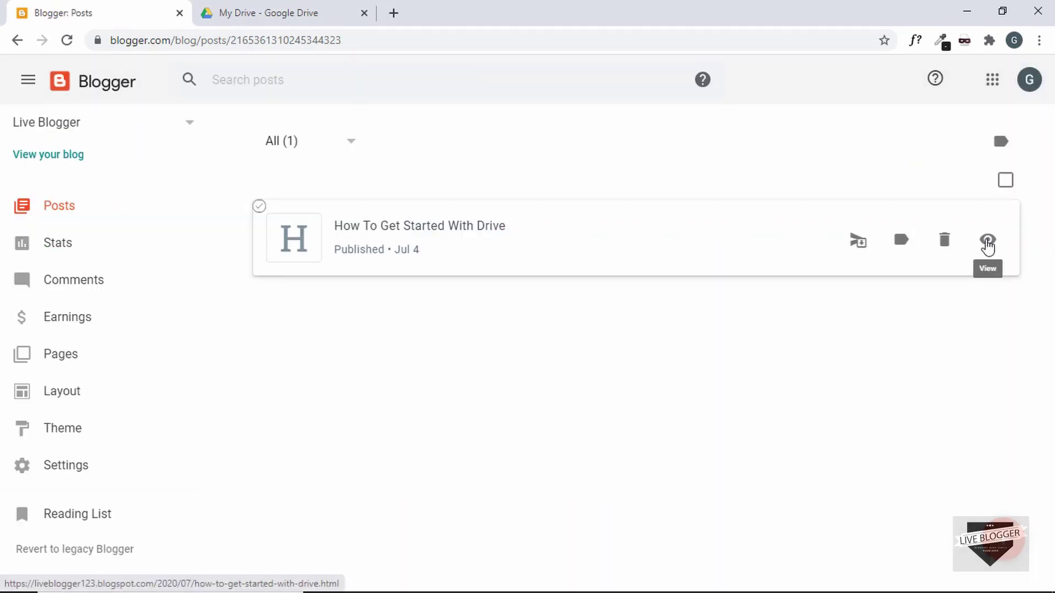
left_click(987, 242)
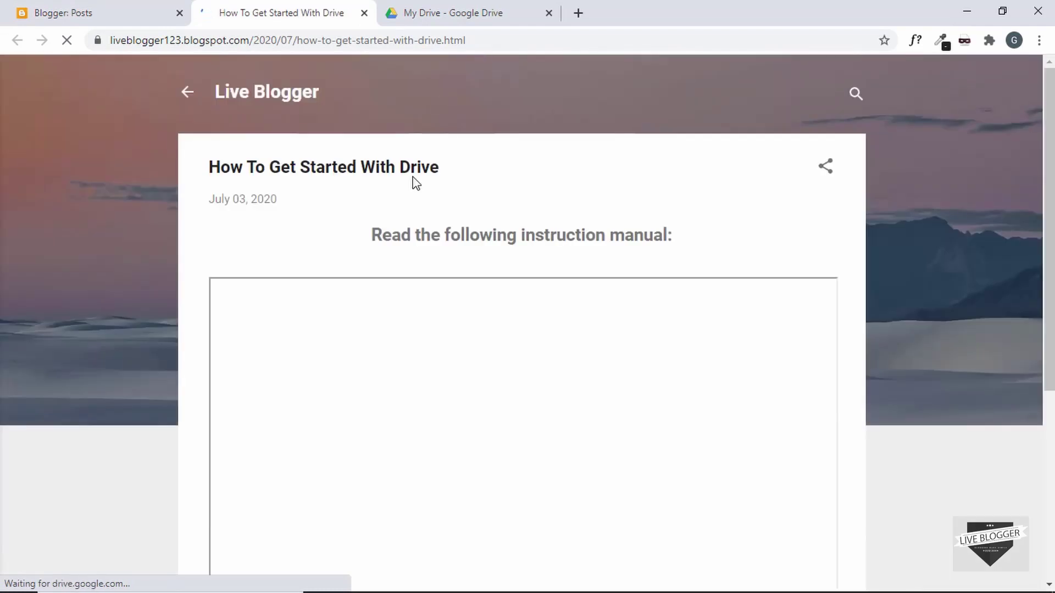
Scroll through the live post to check the centered heading and embedded PDF viewer
scroll(980, 272, "down", 2)
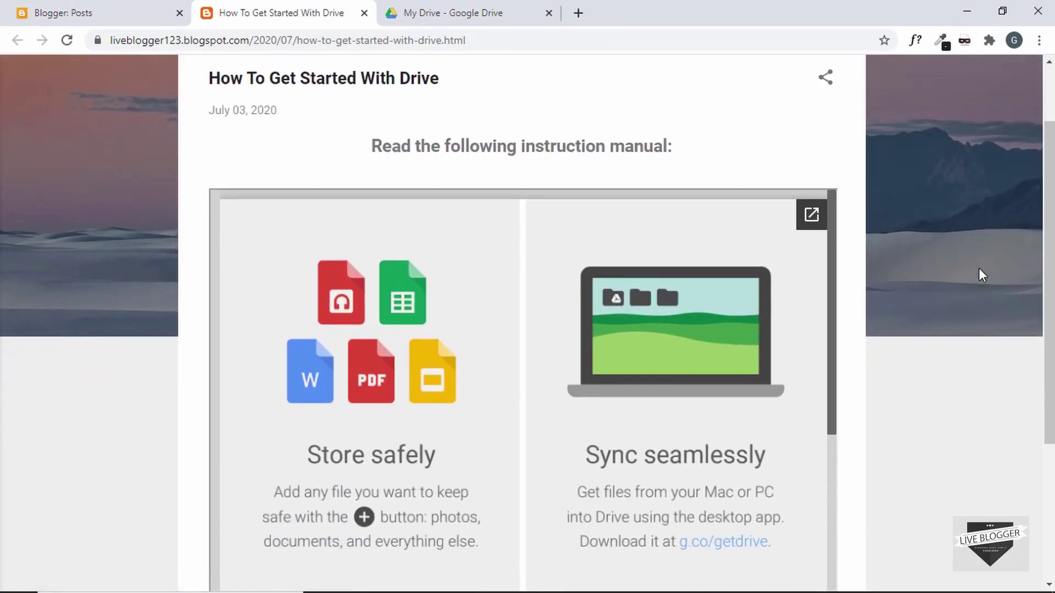
scroll(980, 273, "down", 1)
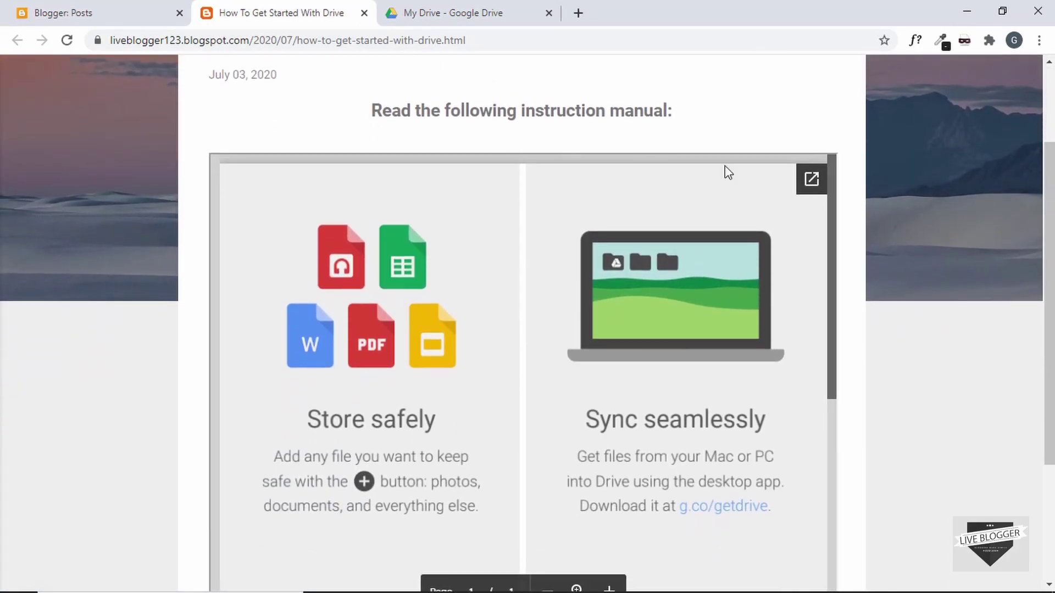
scroll(918, 213, "down", 2)
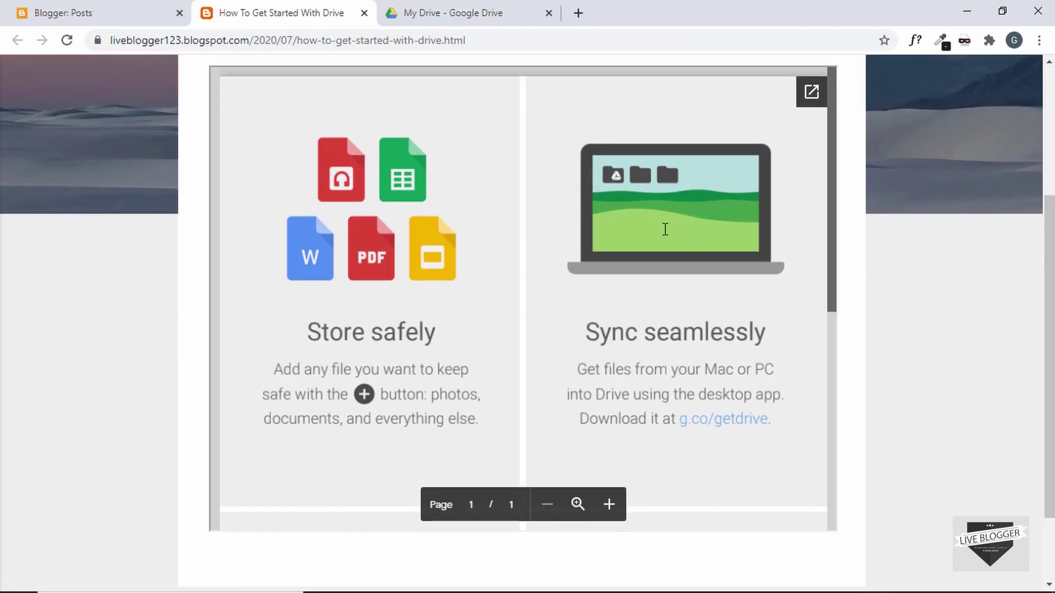
scroll(665, 229, "down", 1)
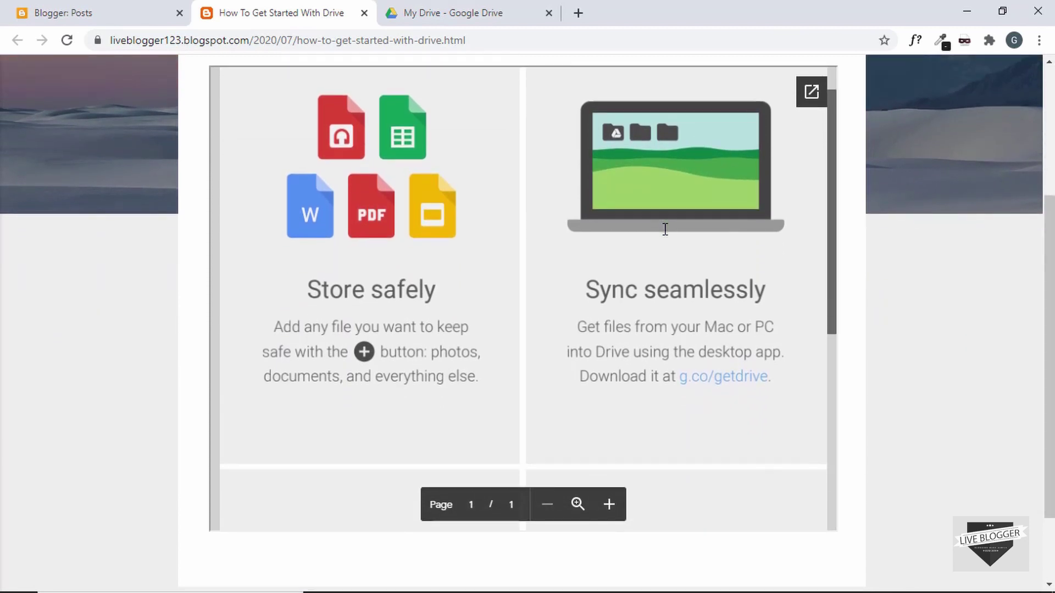
scroll(664, 229, "down", 4)
scroll(665, 229, "down", 5)
scroll(665, 229, "up", 8)
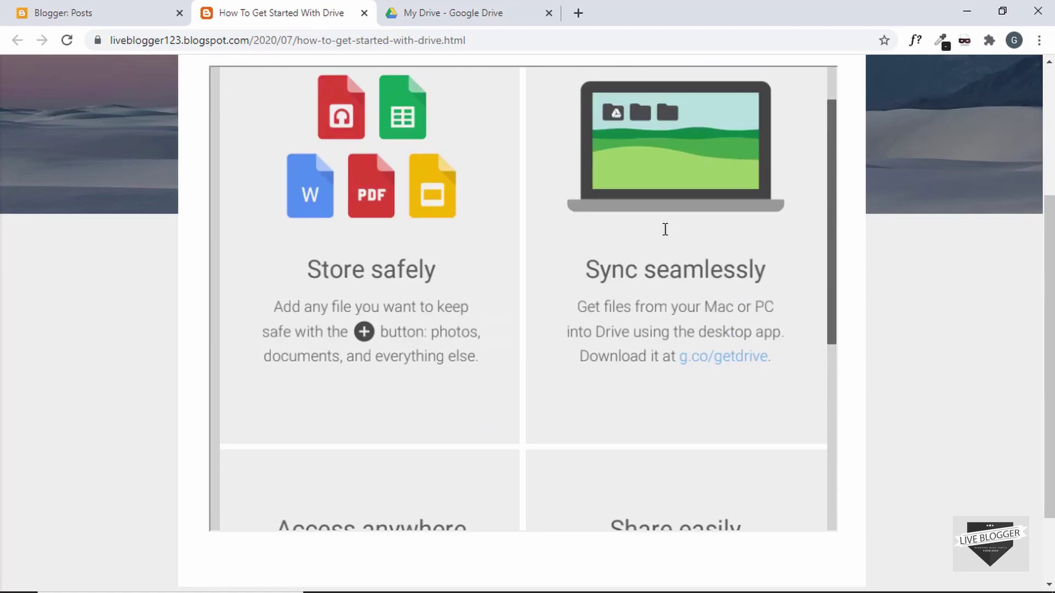
scroll(665, 229, "up", 2)
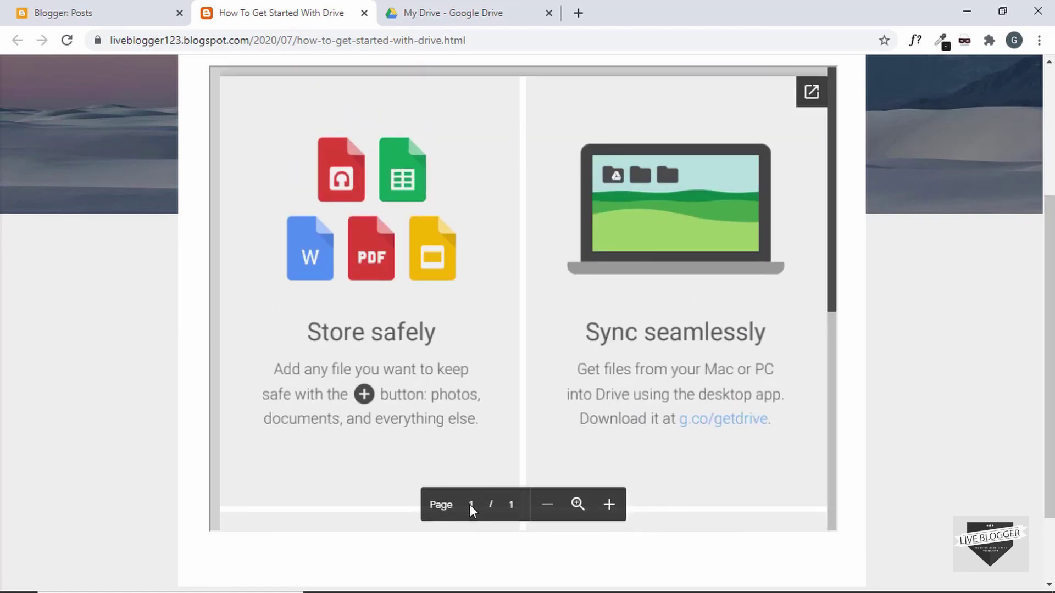
scroll(725, 296, "up", 4)
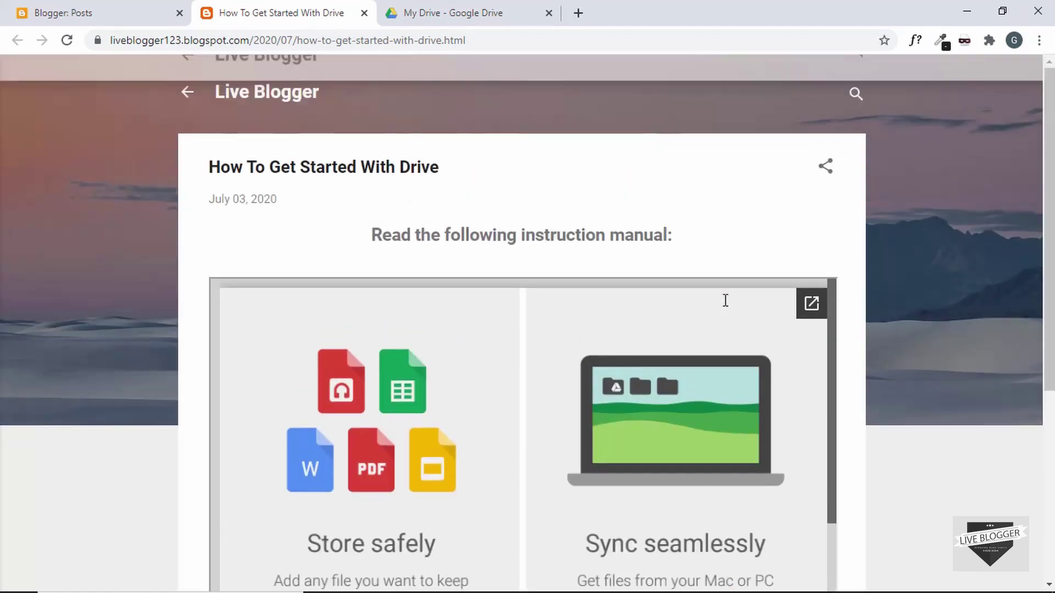
scroll(726, 300, "down", 1)
scroll(731, 301, "down", 2)
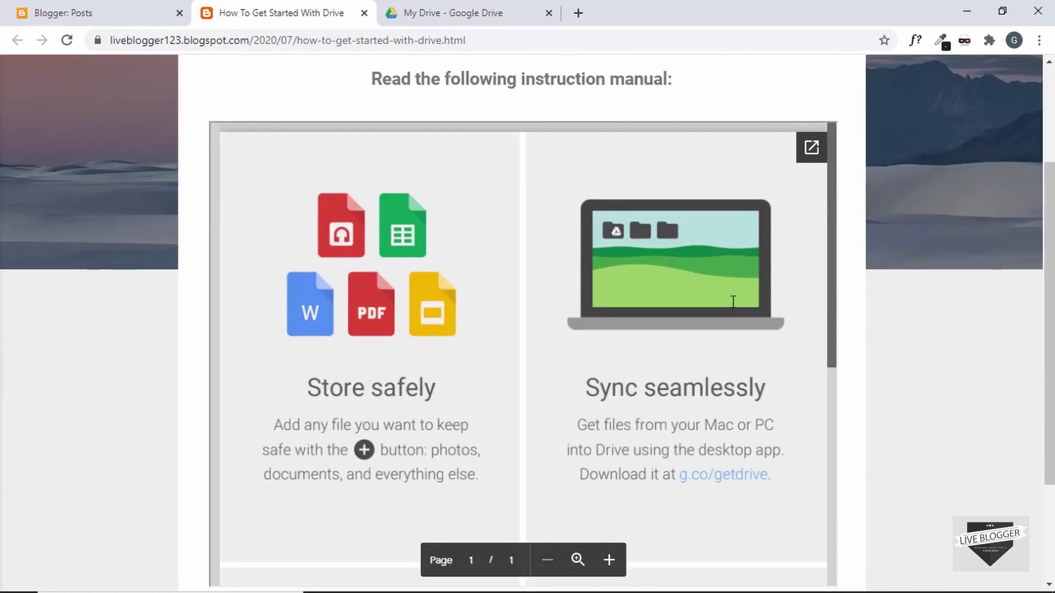
scroll(736, 304, "down", 3)
scroll(732, 299, "down", 6)
scroll(732, 299, "up", 8)
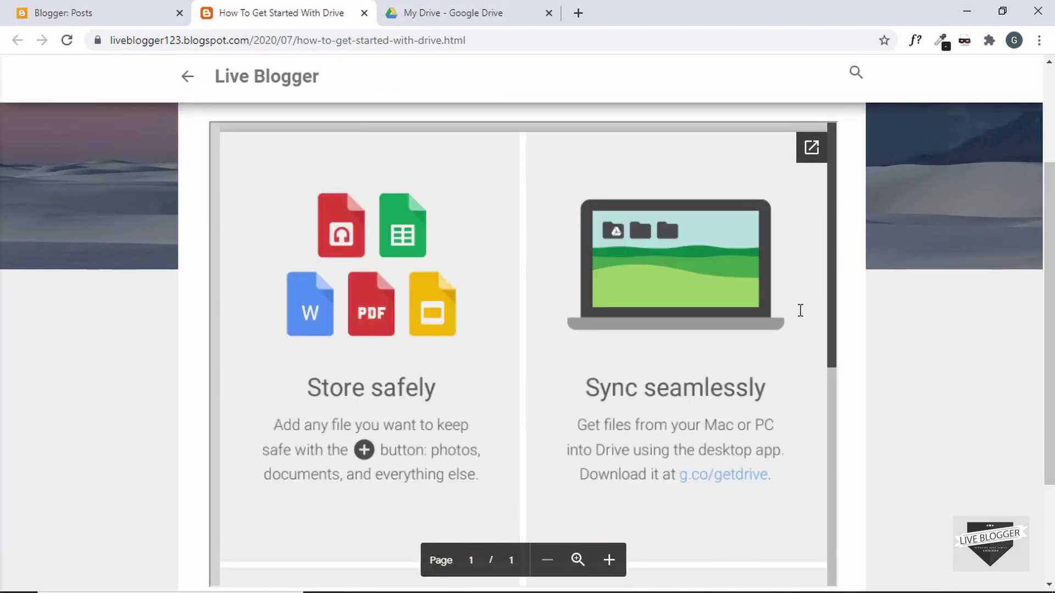
scroll(864, 342, "up", 1)
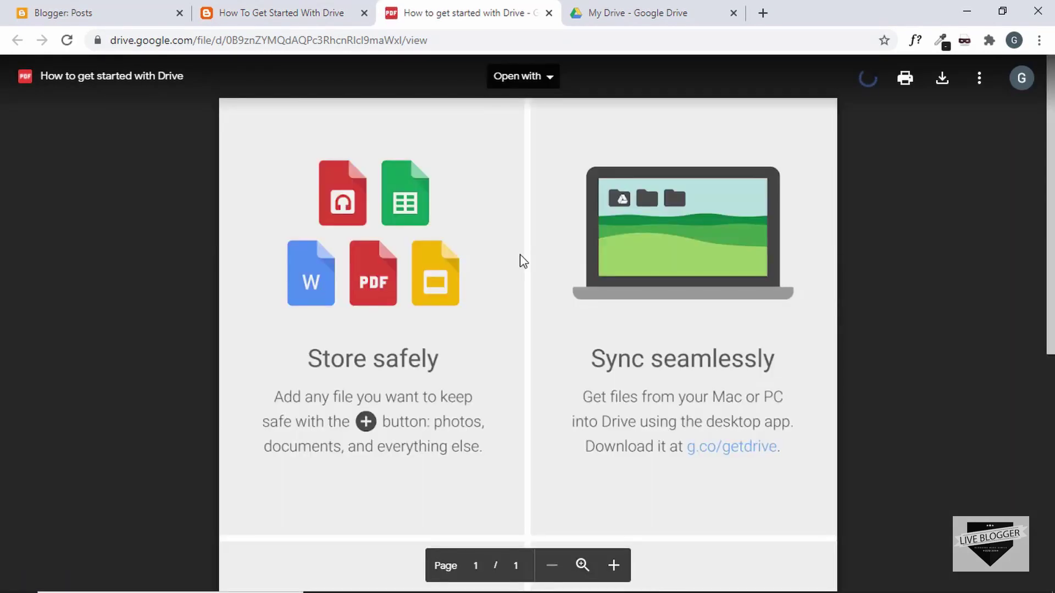
Scroll down through the embedded instruction manual
scroll(519, 254, "down", 2)
scroll(519, 254, "down", 5)
Close the separate Drive viewer tab and review the embedded manual on the published post
scroll(520, 254, "up", 8)
key("ctrl+w")
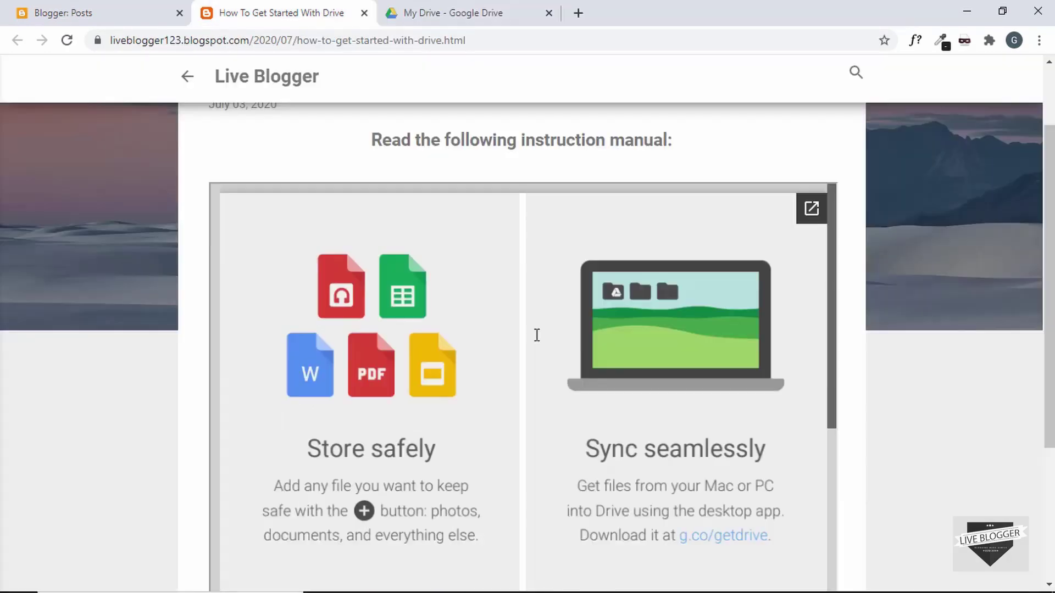
scroll(908, 367, "down", 4)
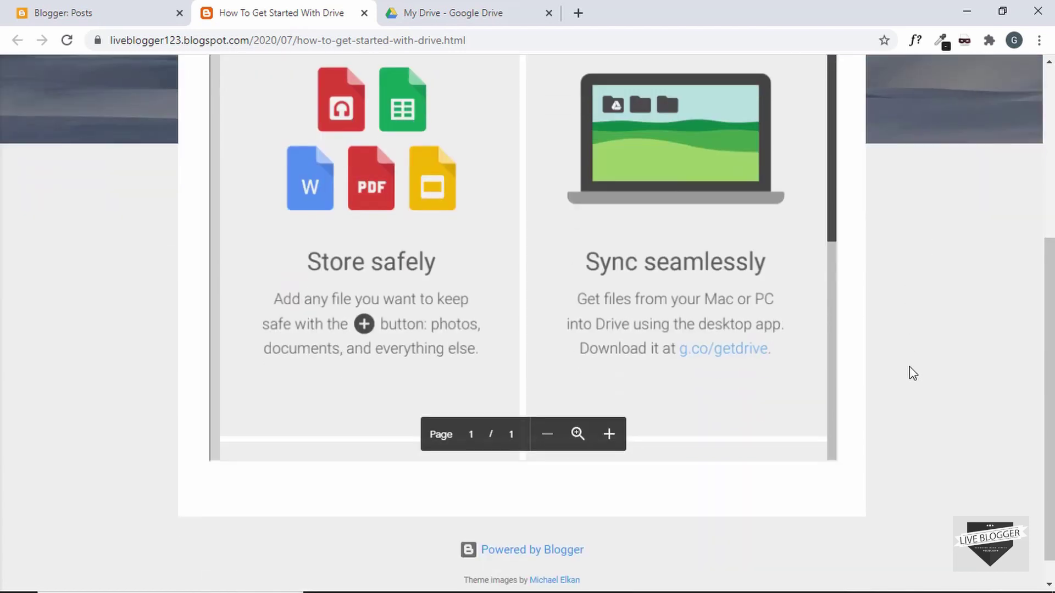
scroll(909, 367, "up", 4)
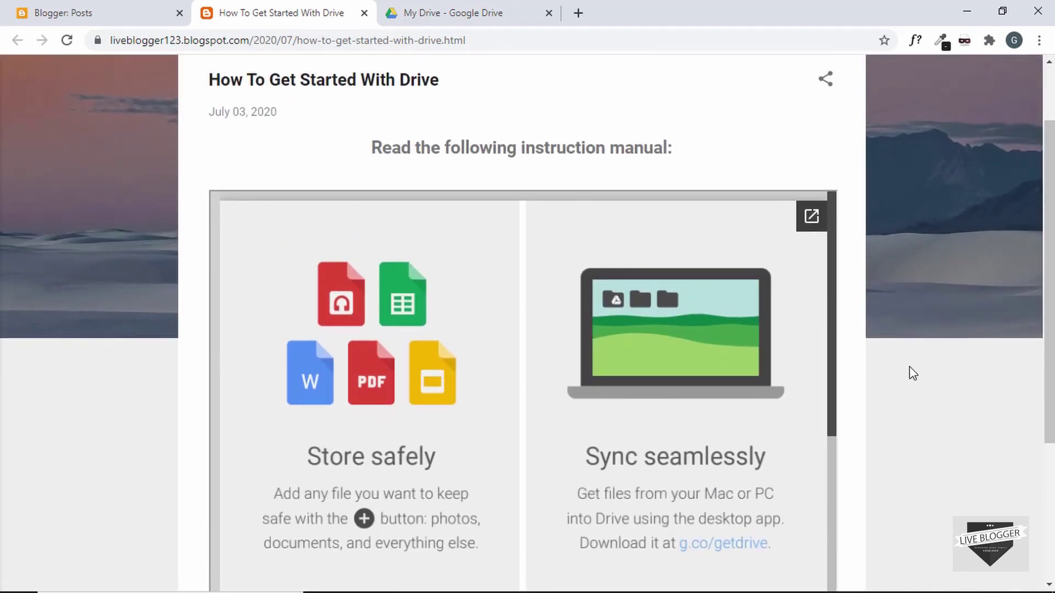
scroll(678, 360, "down", 1)
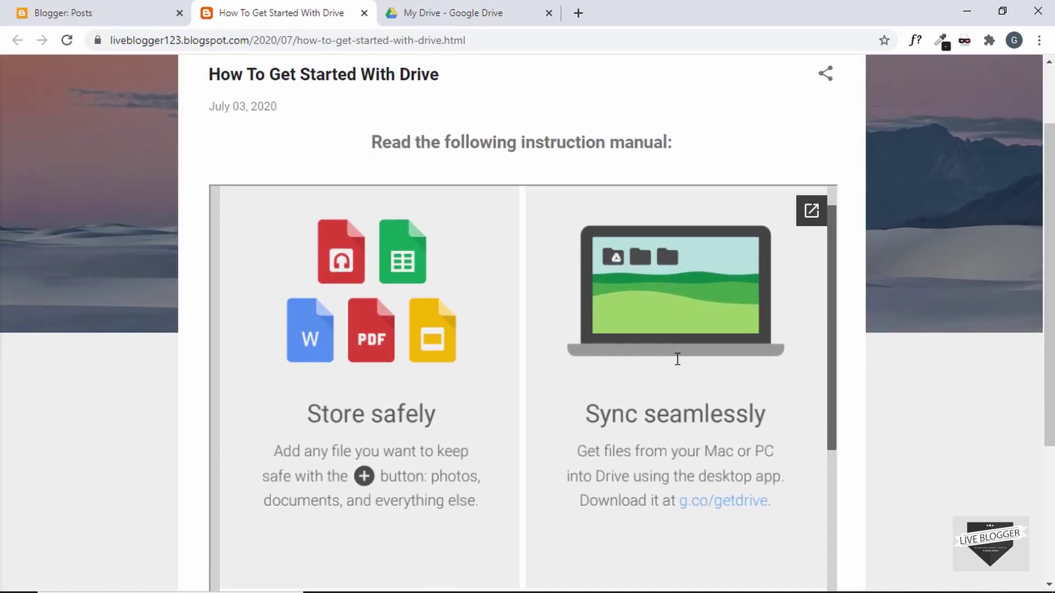
scroll(678, 359, "up", 1)
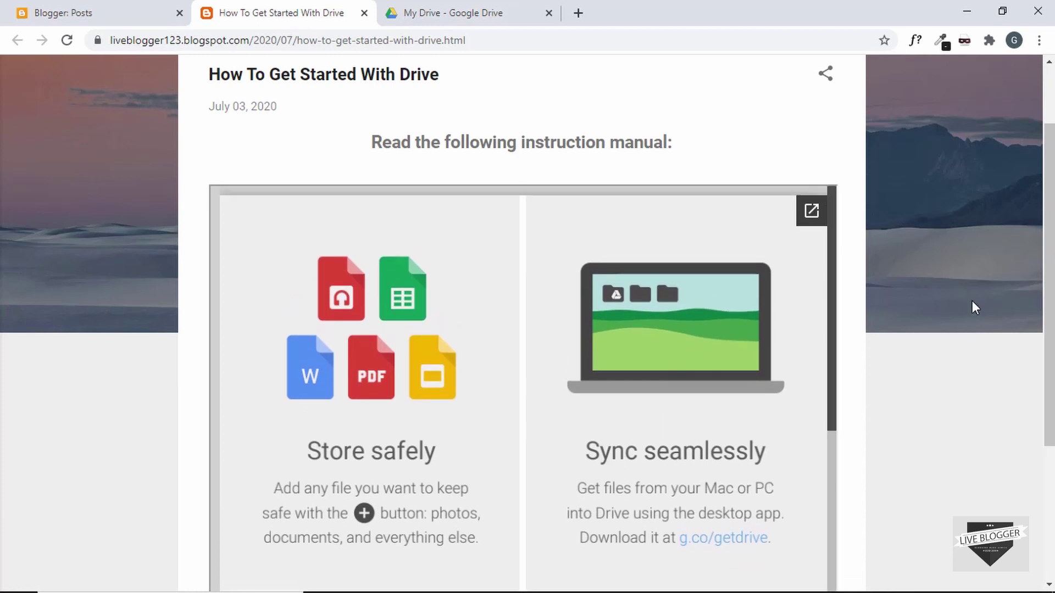
scroll(971, 301, "down", 1)
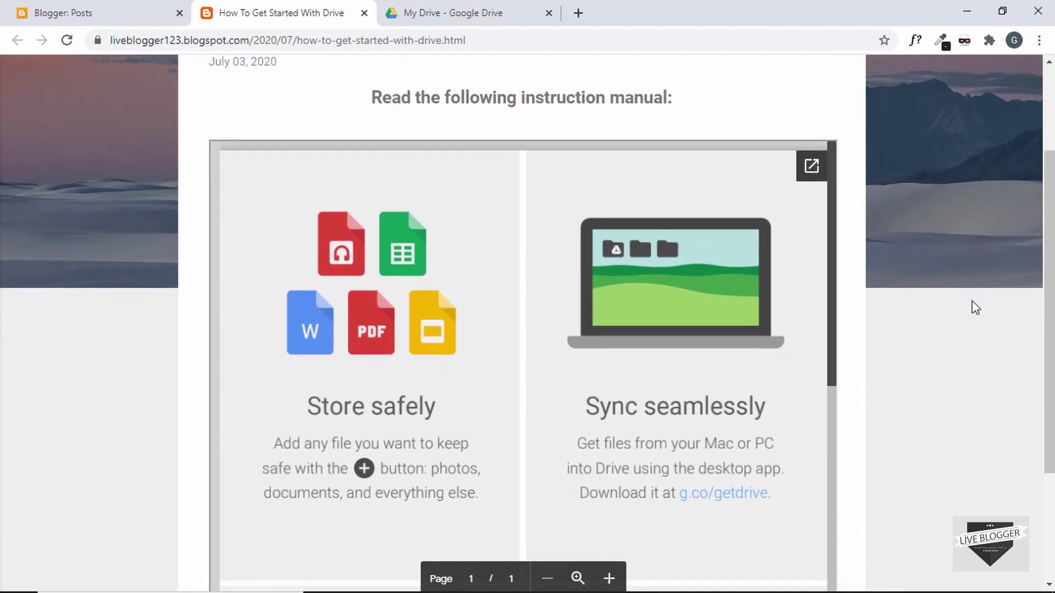